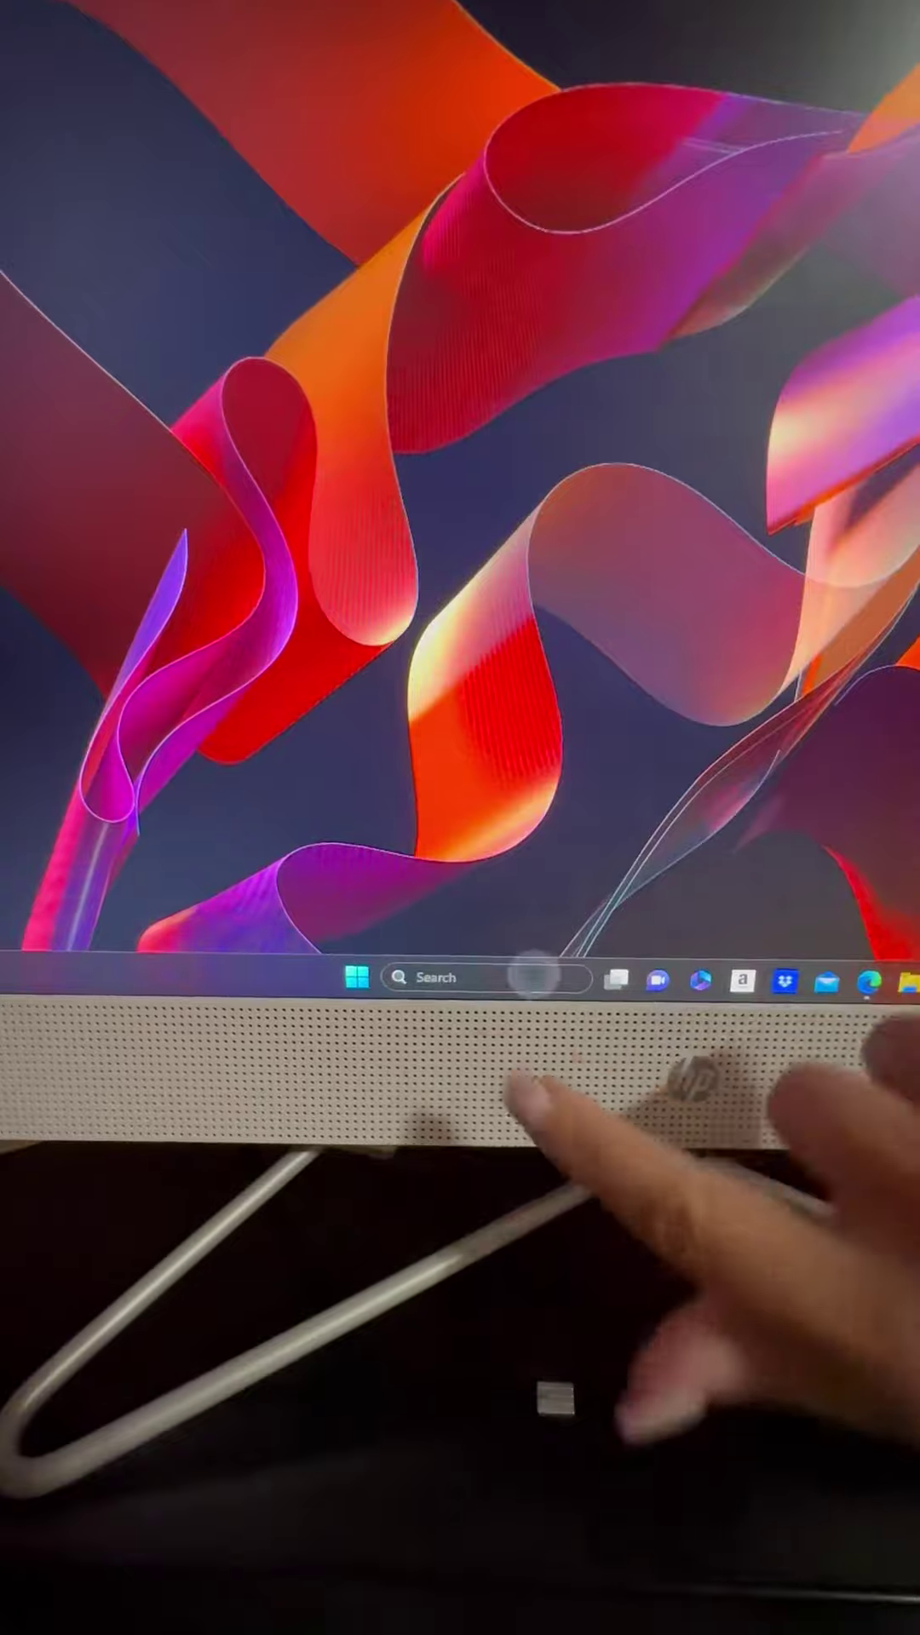
Step: Open the Bing chat on Freddie Mercury's Queen songs from Search, then return to the desktop
click(534, 977)
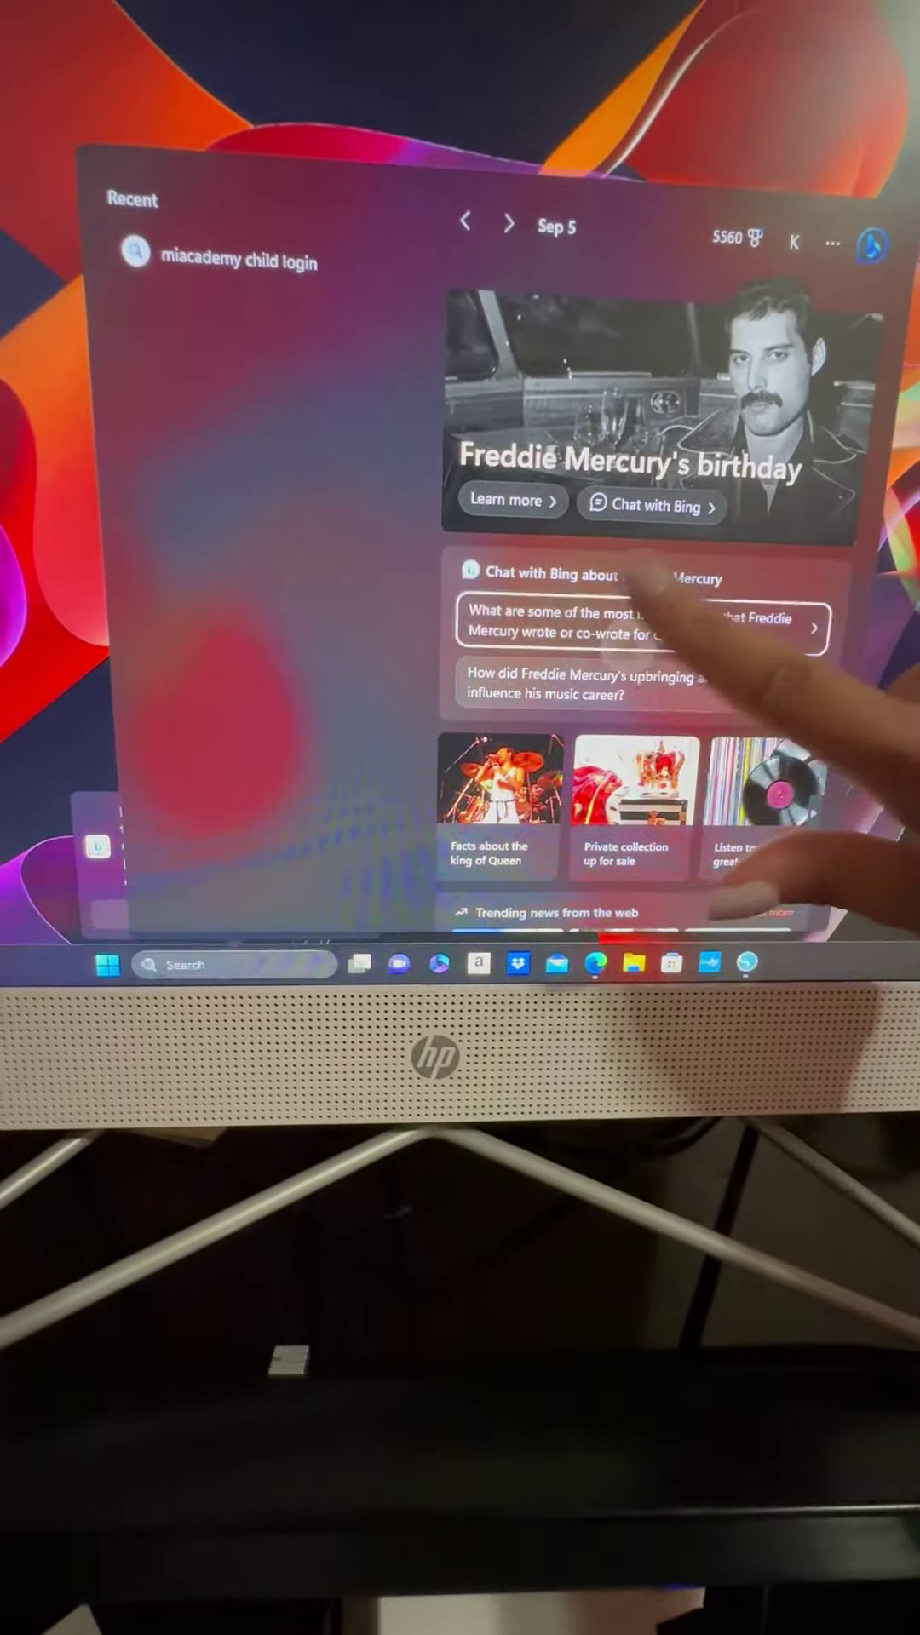
click(639, 624)
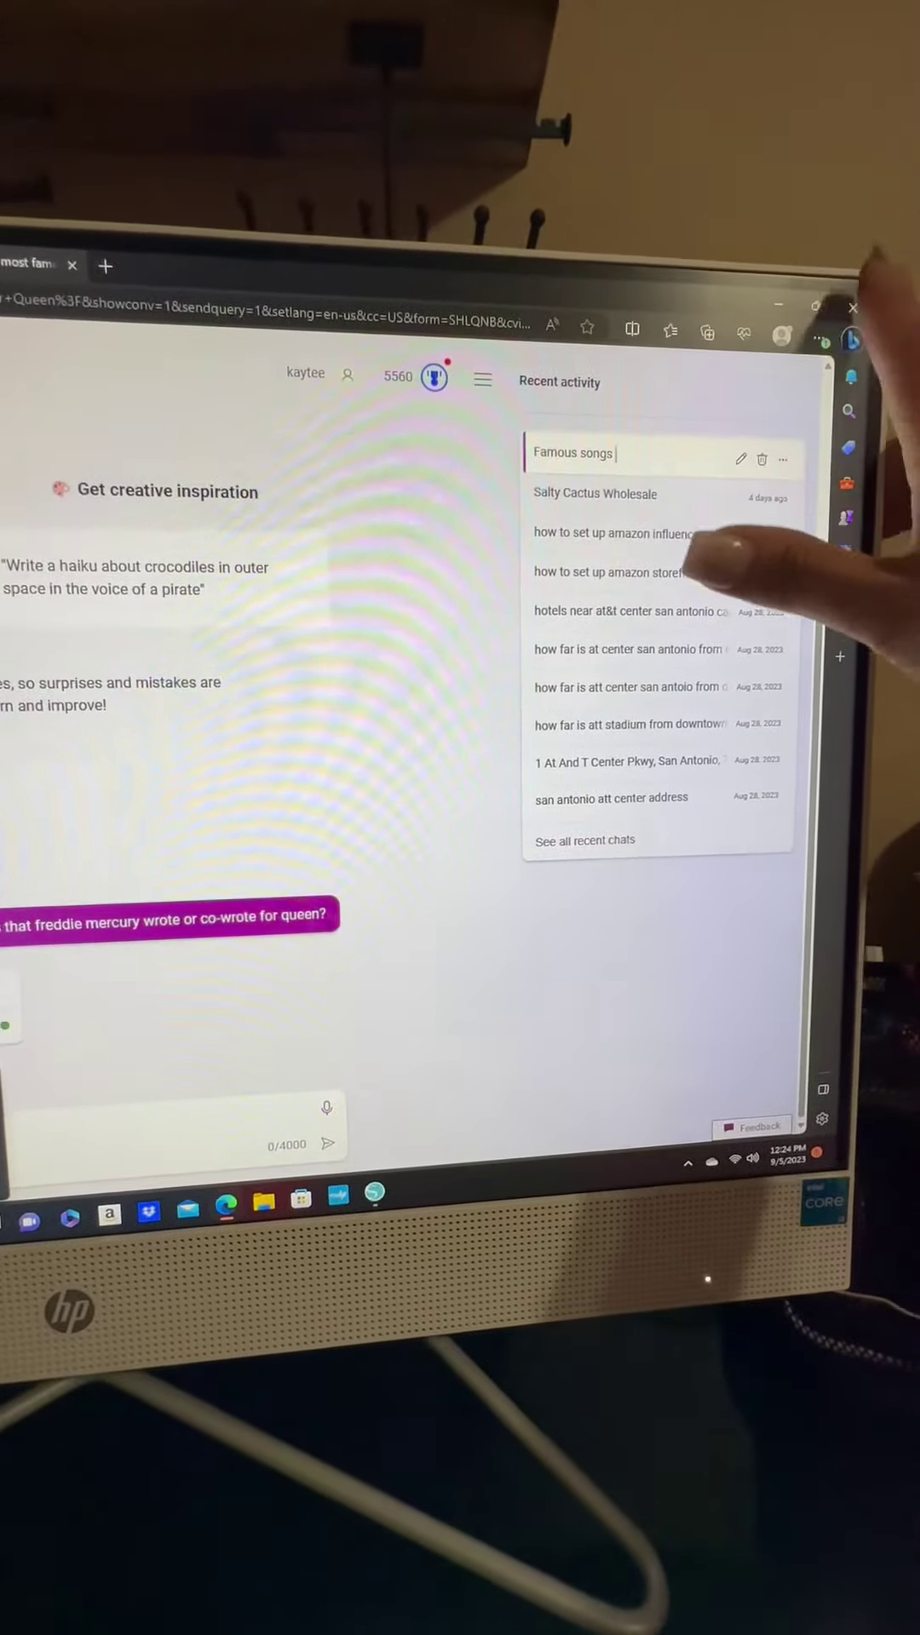
key(super+d)
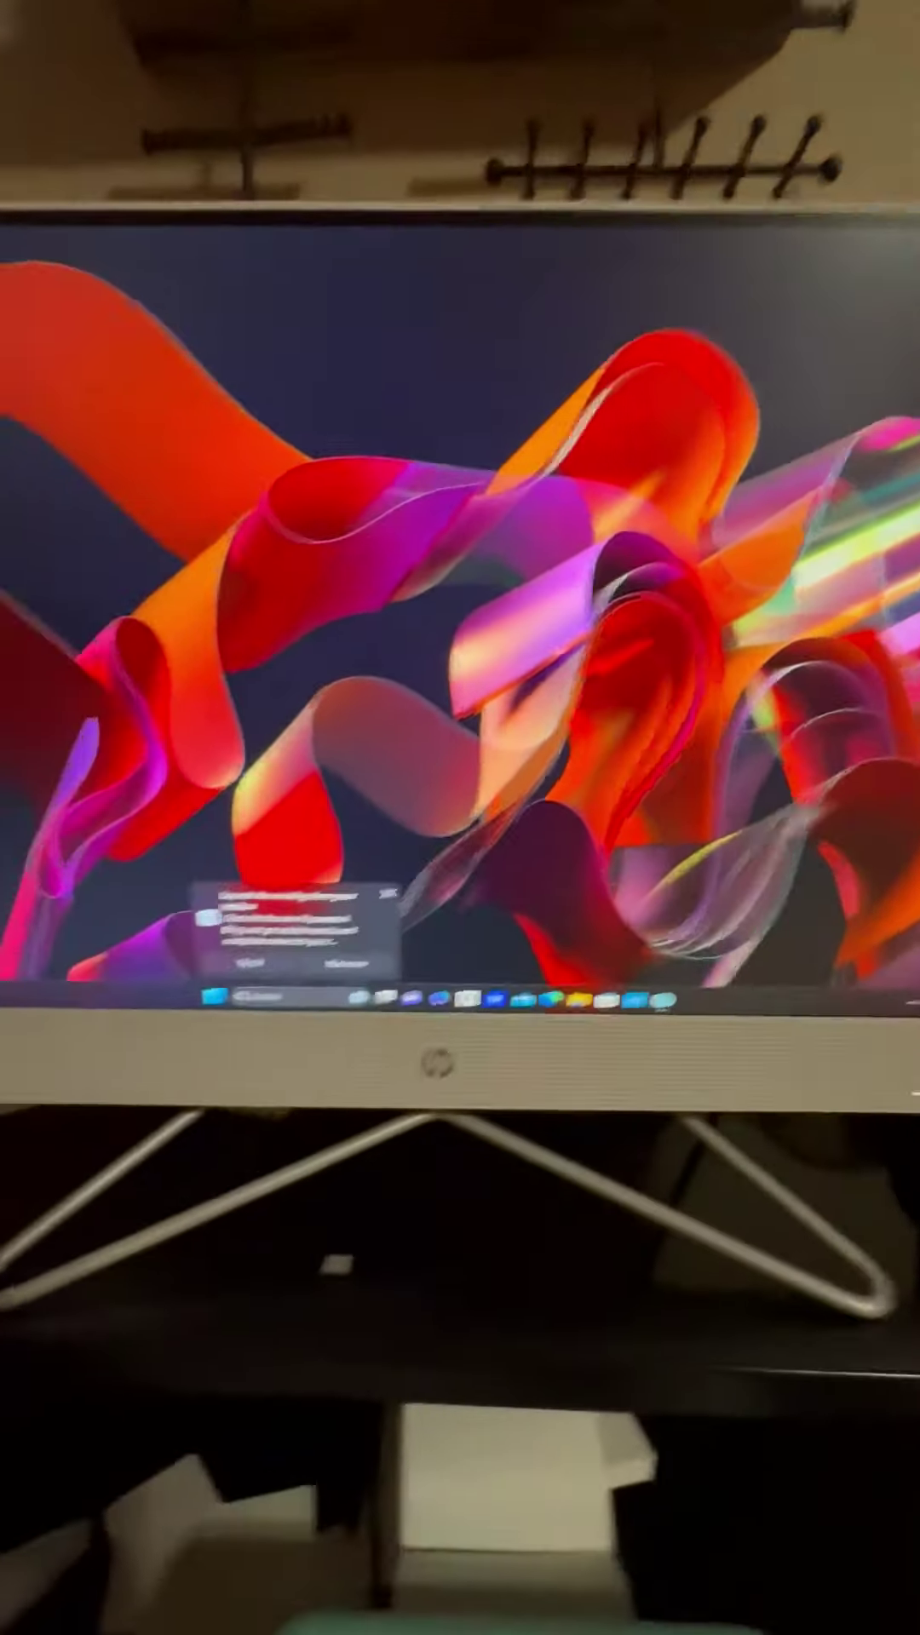